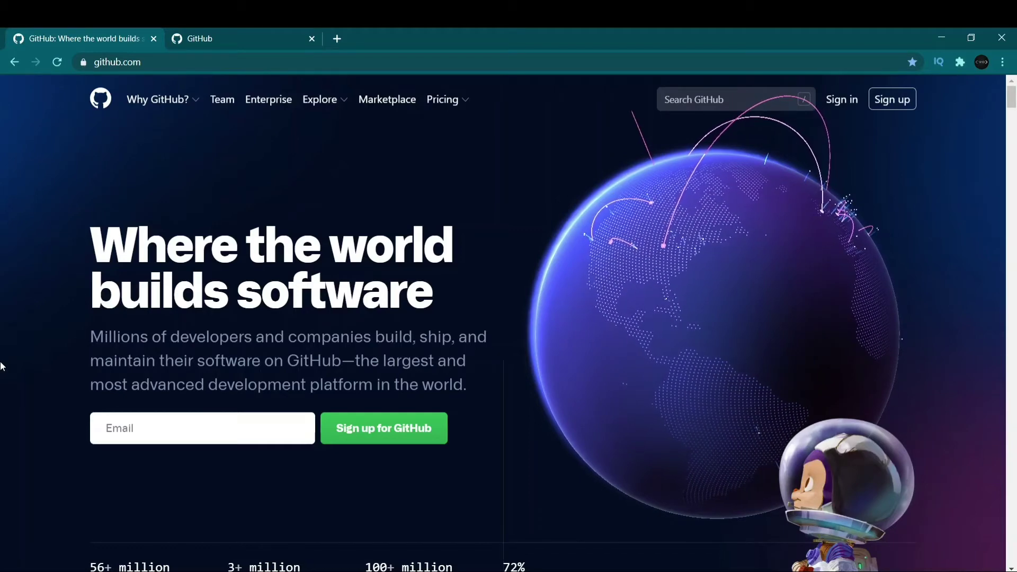
Look over the public GitHub home page down to its Collaborate section
{"action": "key", "text": "ctrl+l"}
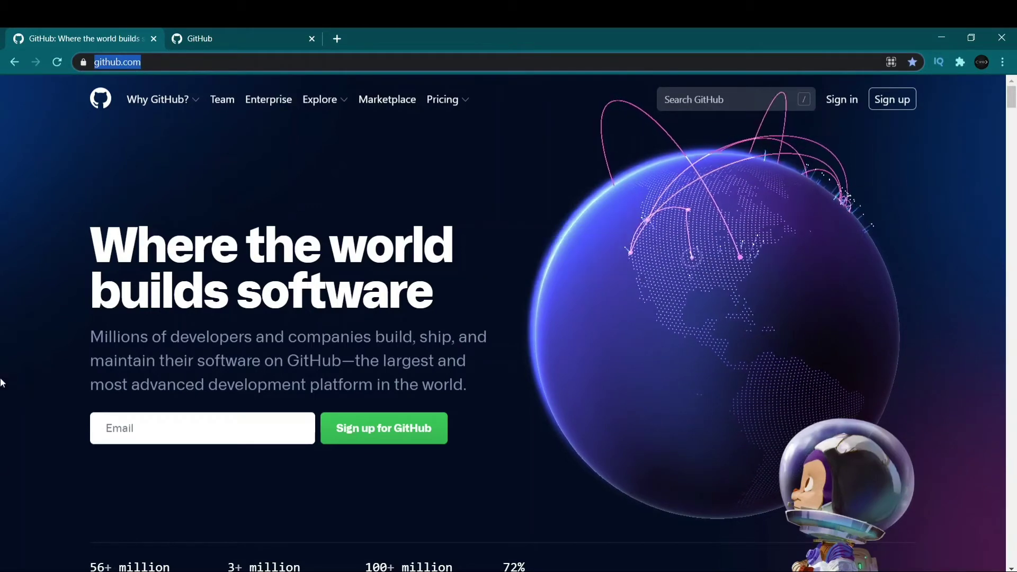
{"action": "scroll", "coordinate": [49, 351], "scroll_direction": "down", "scroll_amount": 20}
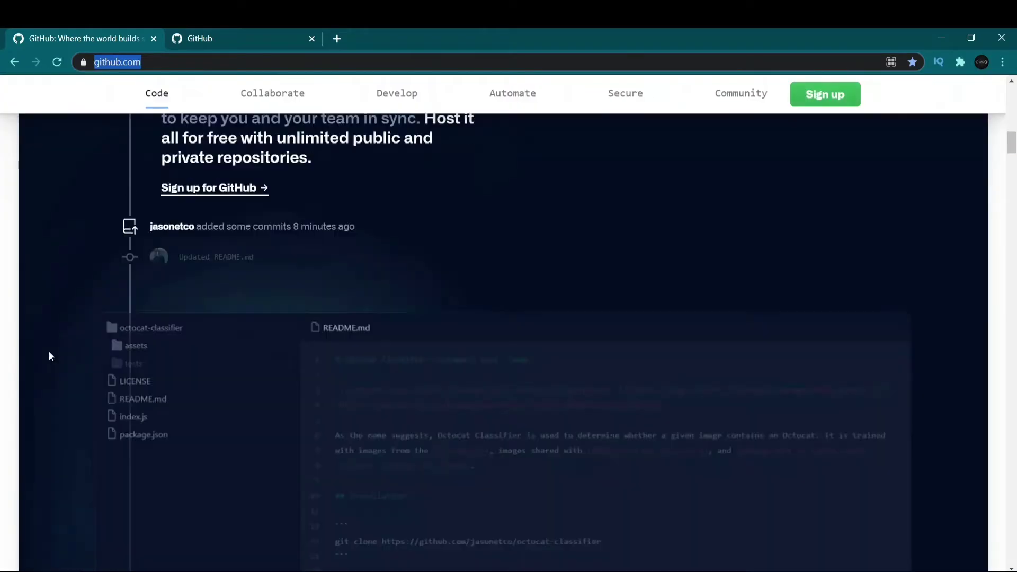
{"action": "scroll", "coordinate": [49, 351], "scroll_direction": "down", "scroll_amount": 5}
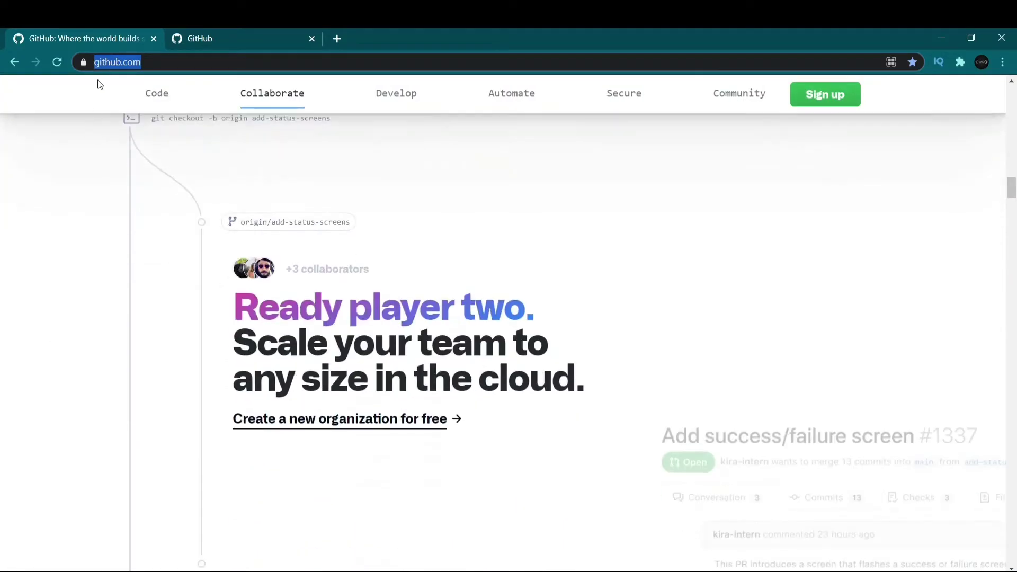
Dismiss the repository deletion notice on the signed-in GitHub dashboard and start a new repository
{"action": "left_click", "coordinate": [290, 35]}
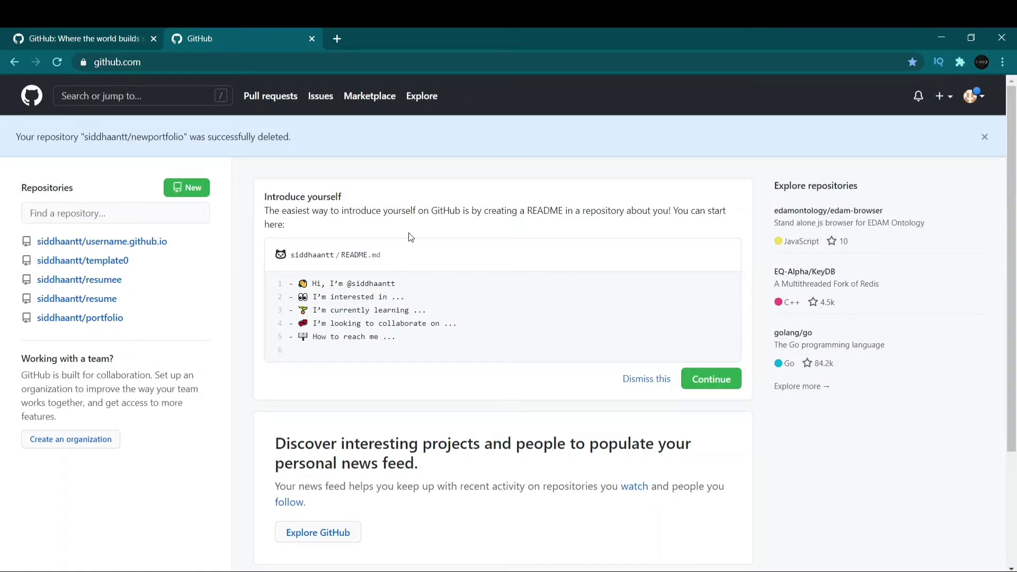
{"action": "left_click", "coordinate": [985, 137]}
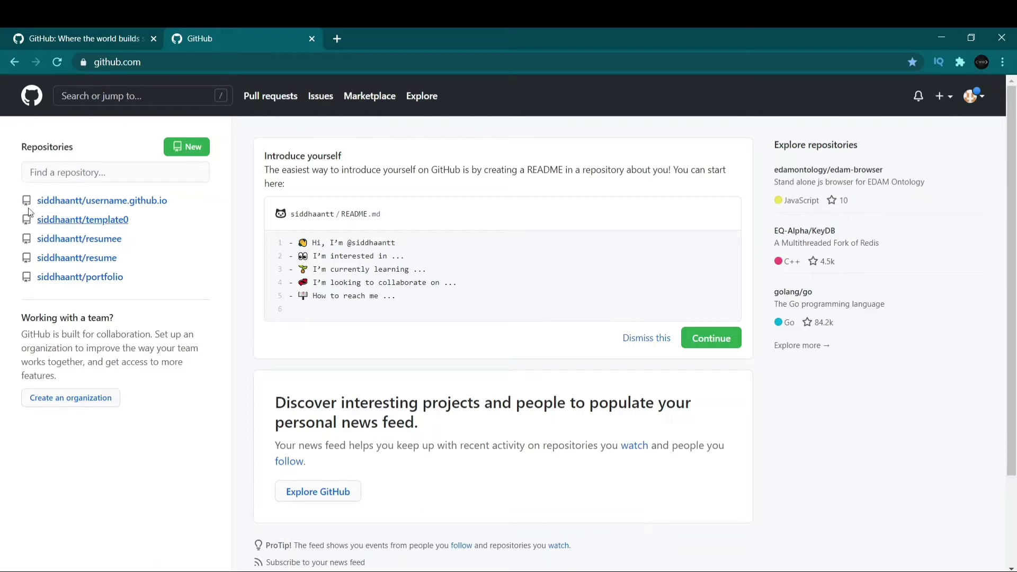
{"action": "left_click_drag", "start_coordinate": [74, 147], "coordinate": [47, 144]}
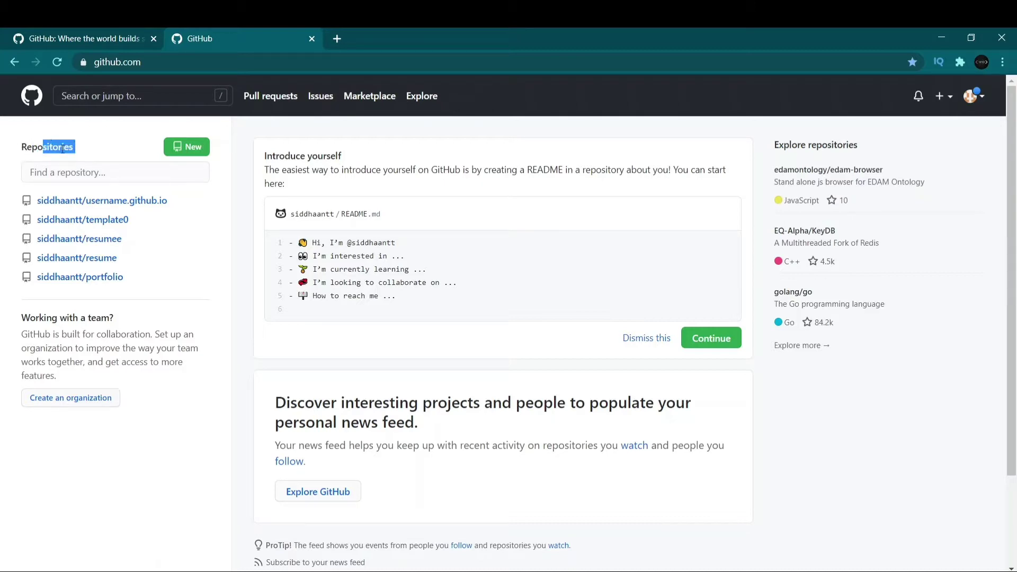
{"action": "left_click", "coordinate": [159, 152]}
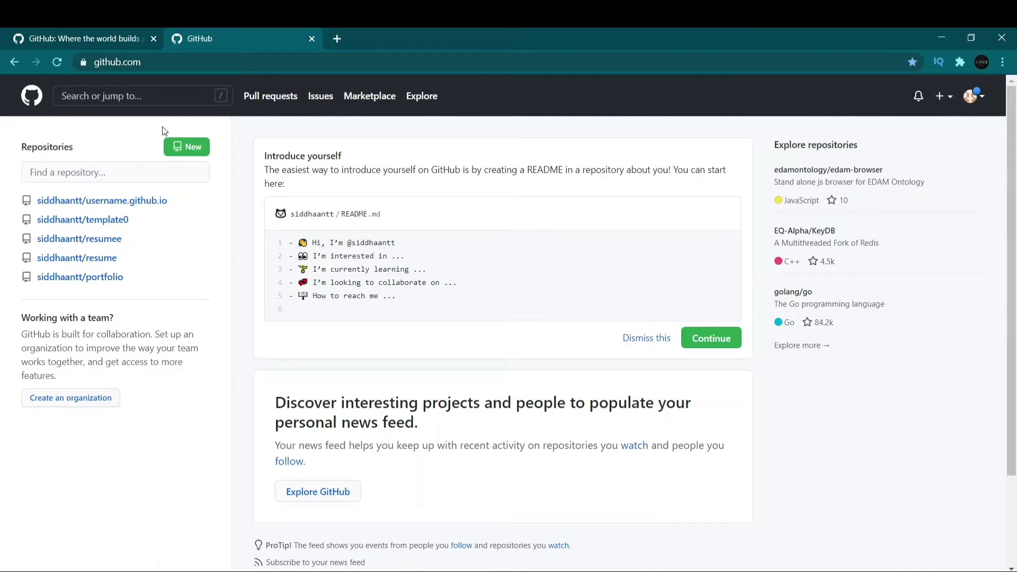
{"action": "left_click", "coordinate": [185, 157]}
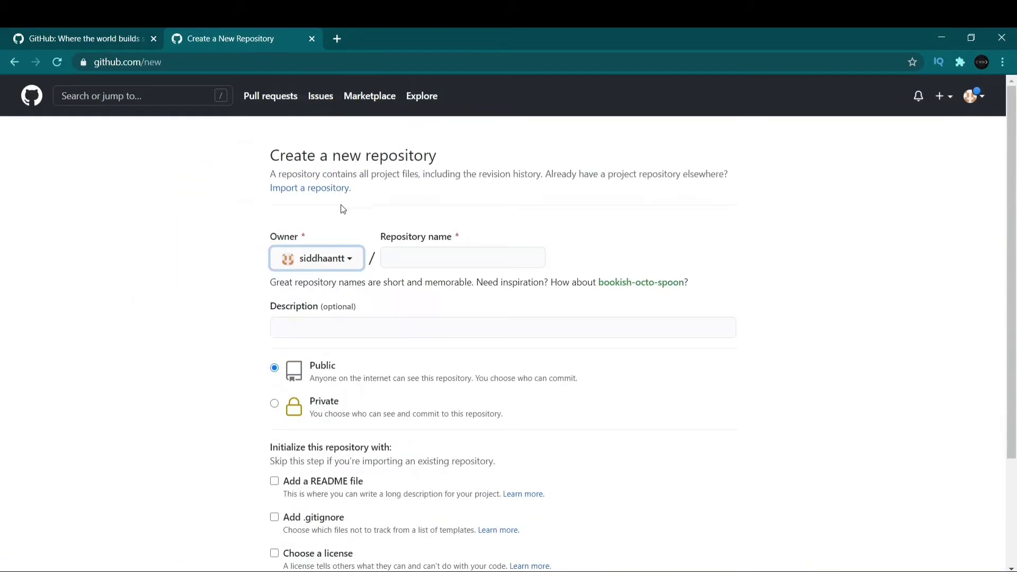
Name the new repository "example" and leave its description empty
{"action": "left_click", "coordinate": [385, 239]}
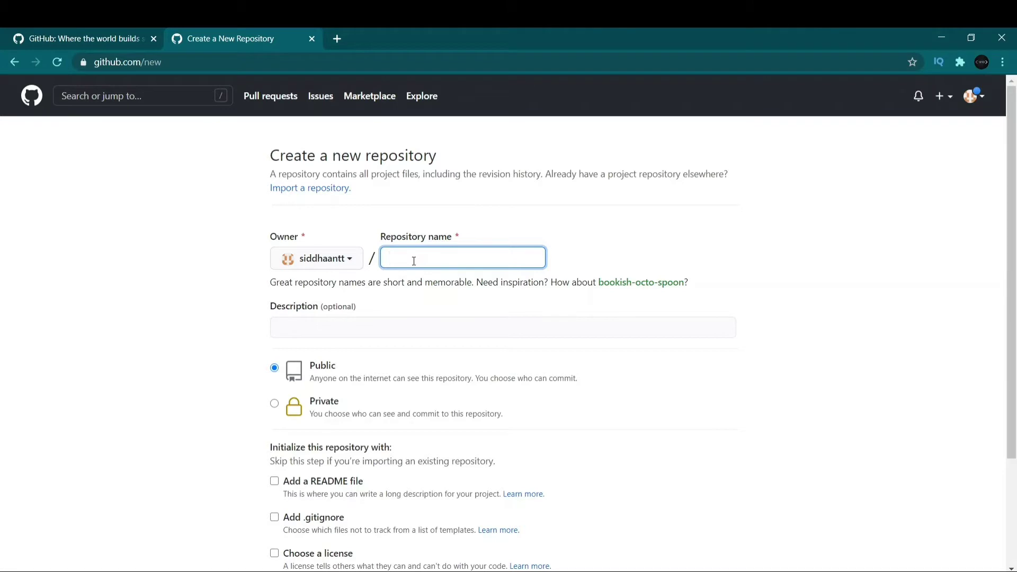
{"action": "type", "text": "example"}
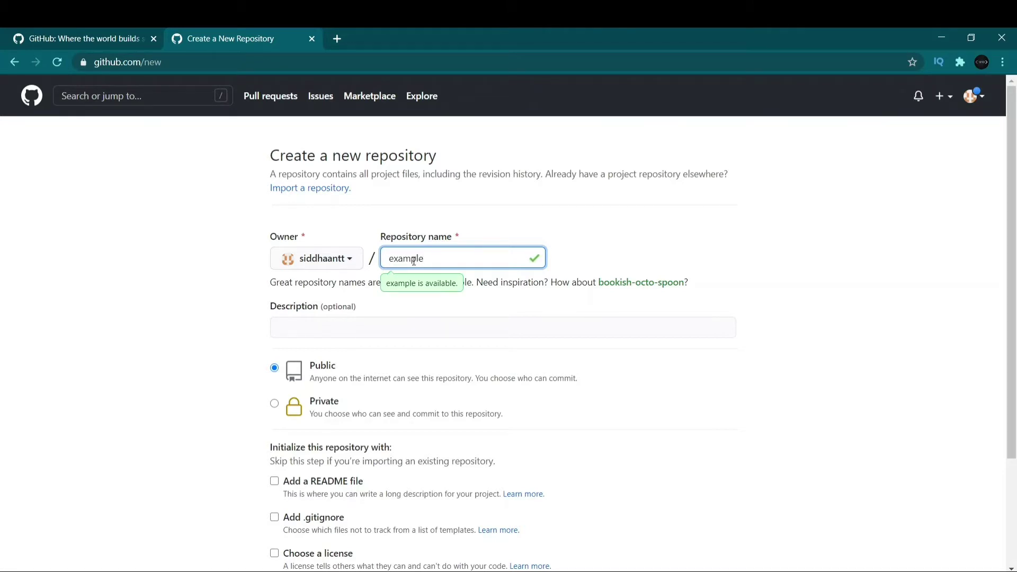
{"action": "double_click", "coordinate": [428, 258]}
{"action": "left_click", "coordinate": [431, 259]}
{"action": "left_click", "coordinate": [382, 317]}
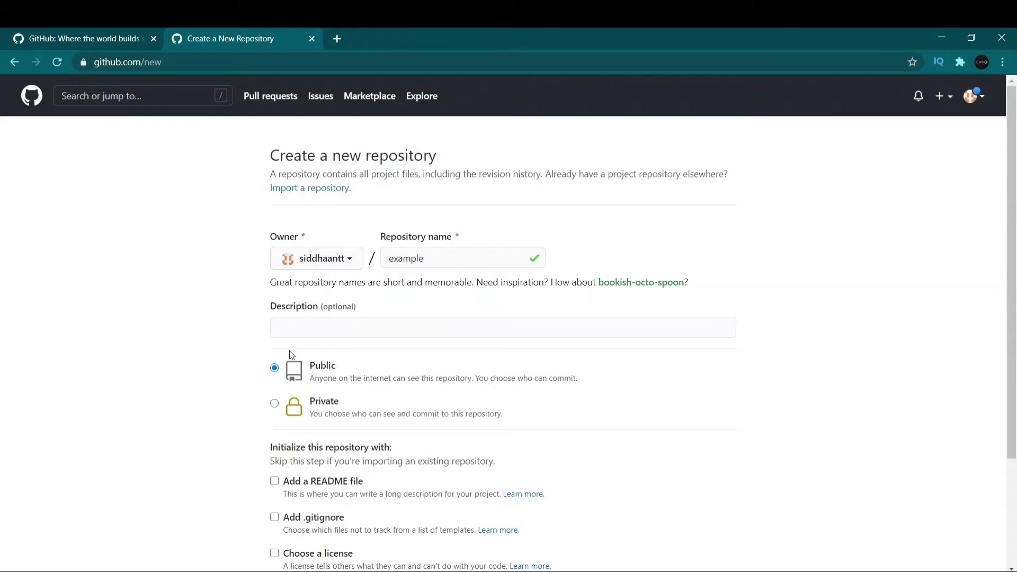
Add a README file to the public repository's initialization options and create the repository
{"action": "scroll", "coordinate": [292, 360], "scroll_direction": "down", "scroll_amount": 3}
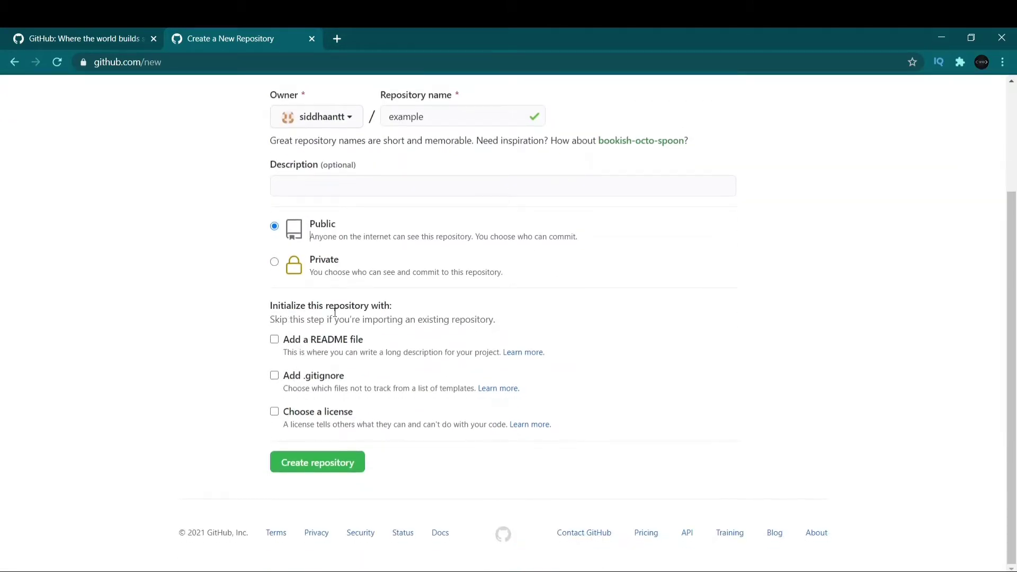
{"action": "left_click", "coordinate": [274, 340]}
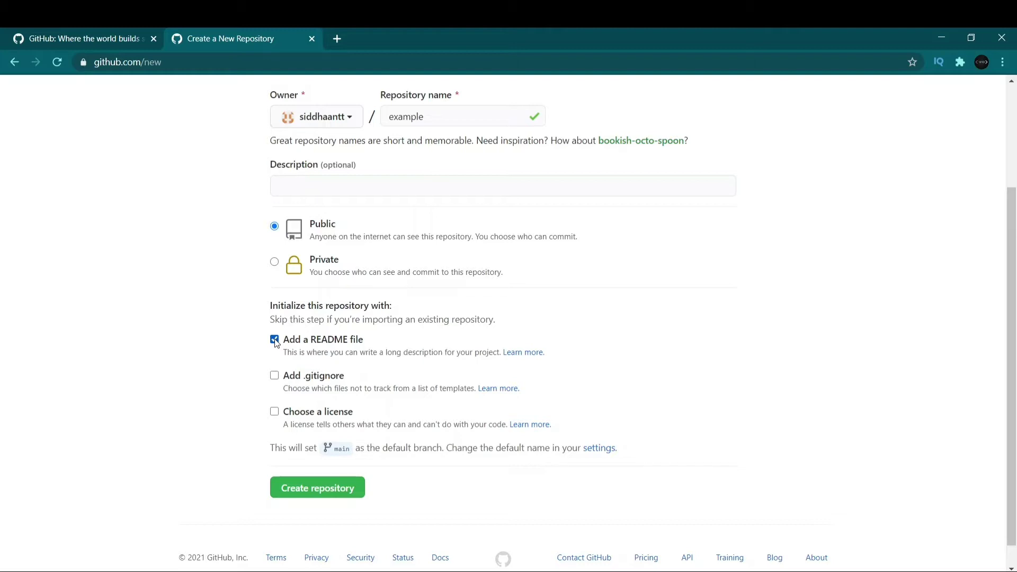
{"action": "left_click", "coordinate": [316, 487]}
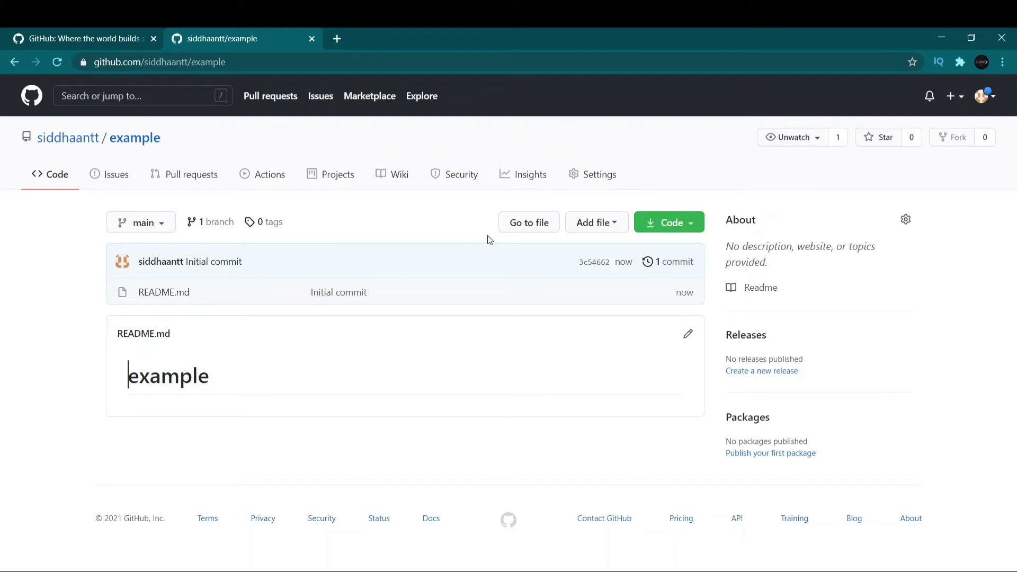
Upload the images folder, index.html and style.css from the local cv (htmlcss) folder to the example repository
{"action": "left_click", "coordinate": [611, 224]}
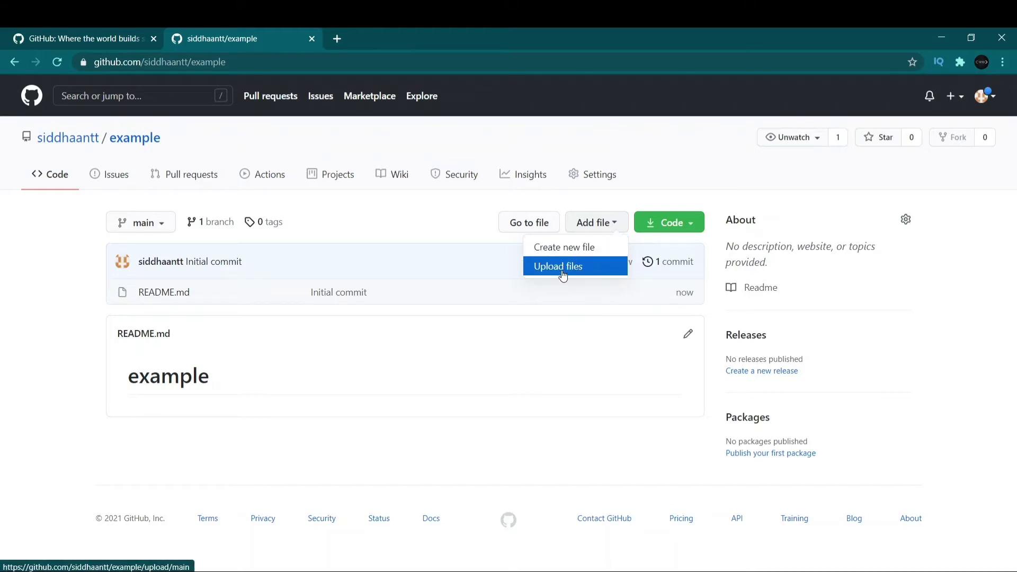
{"action": "left_click", "coordinate": [45, 302]}
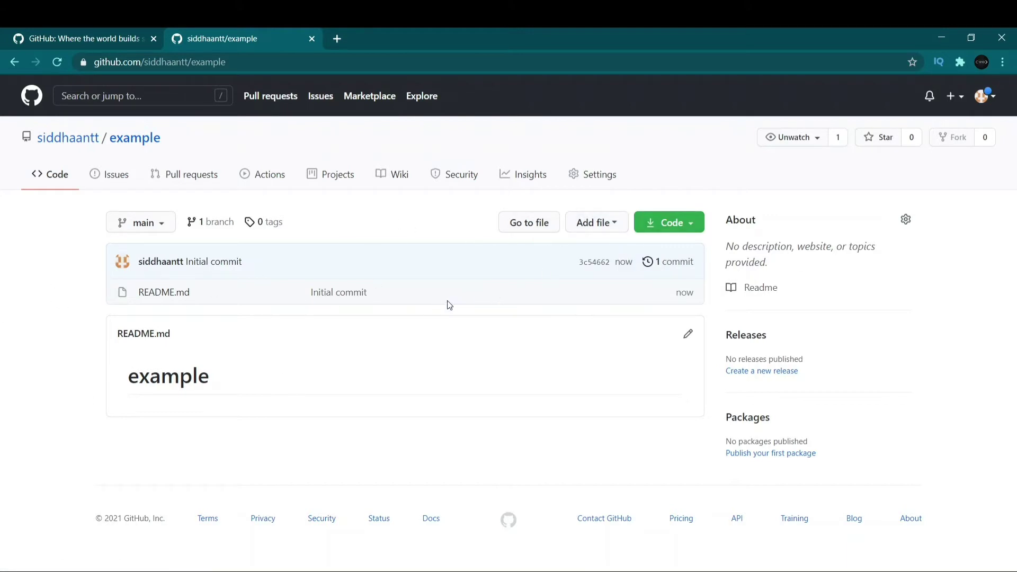
{"action": "key", "text": "alt+Tab"}
{"action": "left_click_drag", "start_coordinate": [536, 332], "coordinate": [212, 366]}
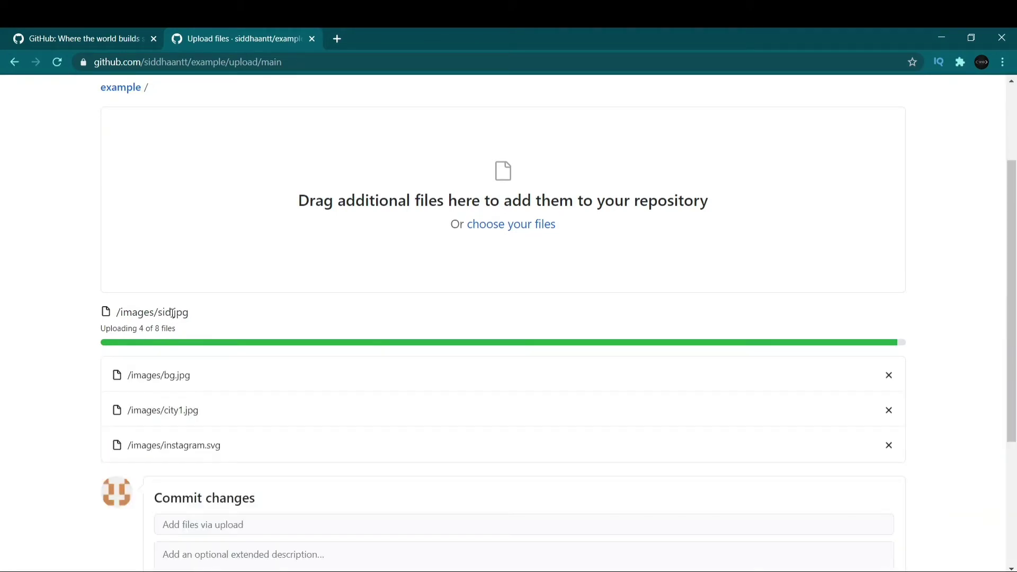
{"action": "scroll", "coordinate": [200, 249], "scroll_direction": "down", "scroll_amount": 5}
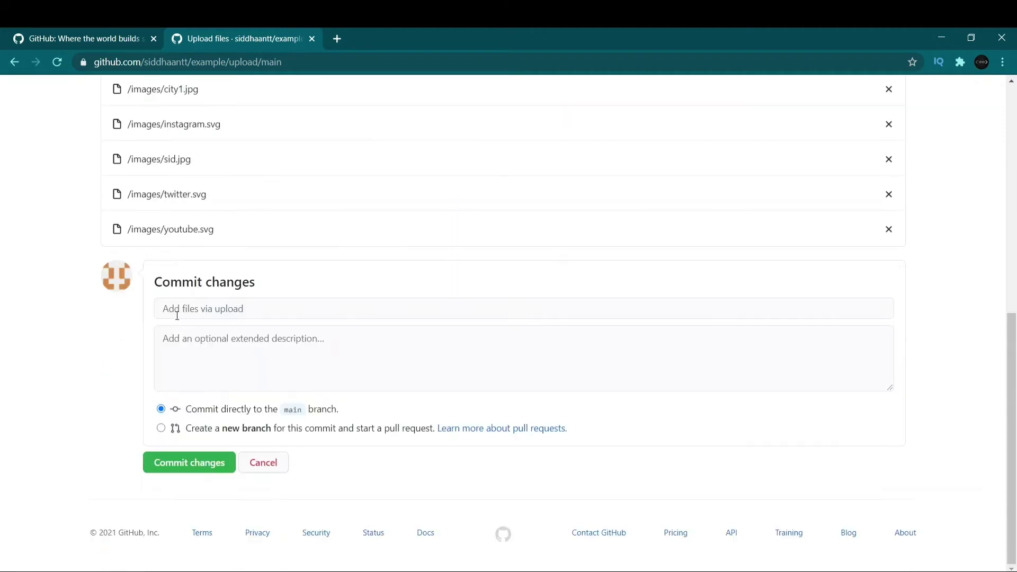
{"action": "scroll", "coordinate": [194, 252], "scroll_direction": "up", "scroll_amount": 8}
{"action": "scroll", "coordinate": [164, 282], "scroll_direction": "down", "scroll_amount": 7}
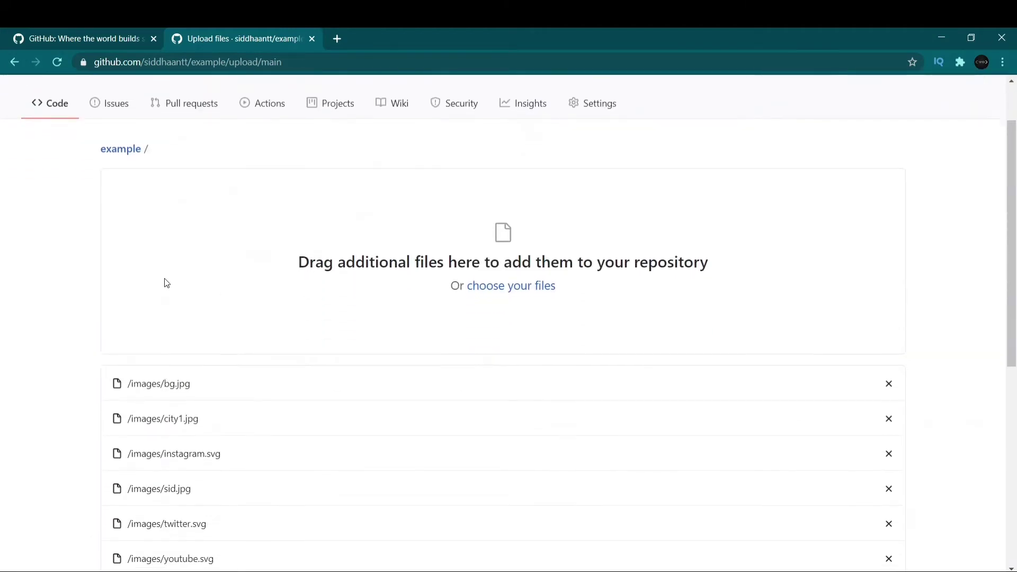
{"action": "scroll", "coordinate": [272, 329], "scroll_direction": "up", "scroll_amount": 4}
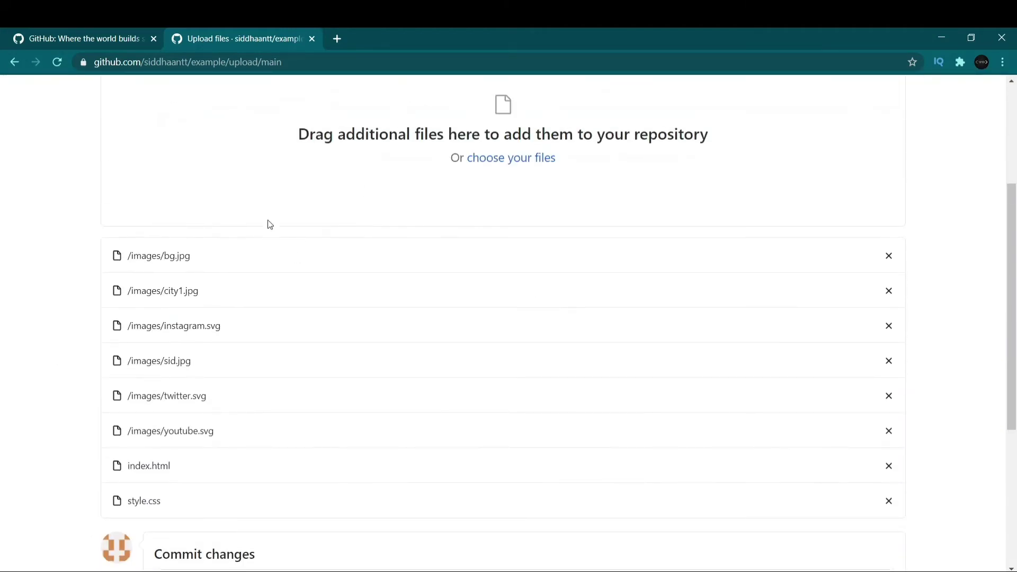
Open the local index file from the cv (htmlcss) folder in the browser and review the portfolio page's sections
{"action": "key", "text": "alt+Tab"}
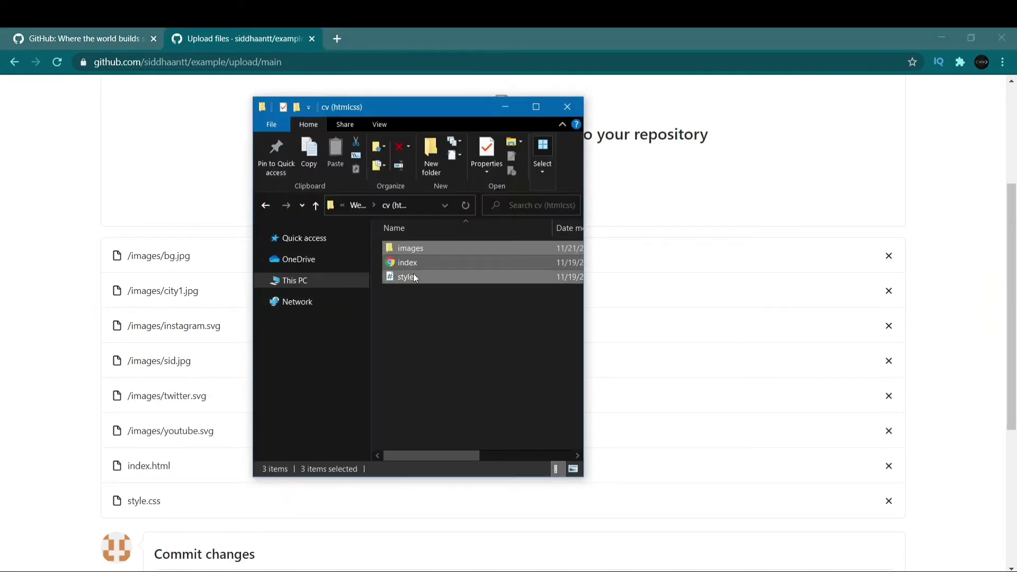
{"action": "left_click", "coordinate": [414, 260]}
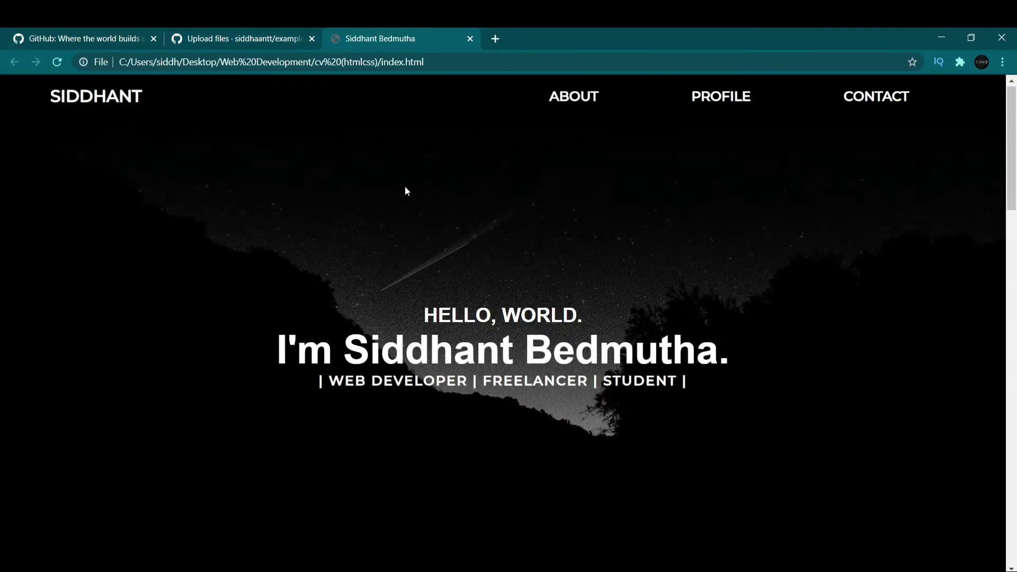
{"action": "scroll", "coordinate": [405, 191], "scroll_direction": "down", "scroll_amount": 10}
{"action": "scroll", "coordinate": [407, 190], "scroll_direction": "down", "scroll_amount": 3}
{"action": "scroll", "coordinate": [405, 188], "scroll_direction": "up", "scroll_amount": 20}
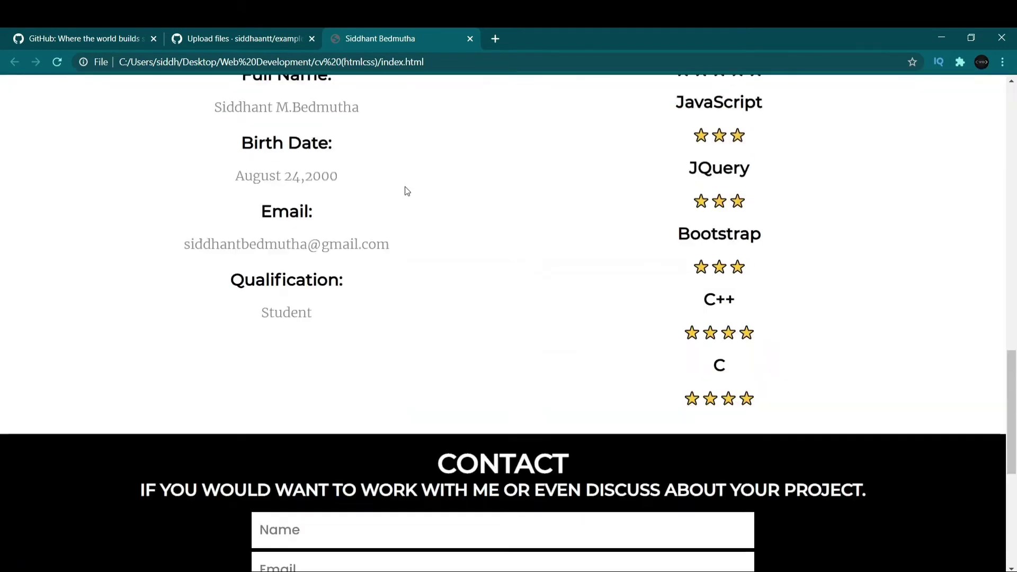
{"action": "scroll", "coordinate": [405, 188], "scroll_direction": "down", "scroll_amount": 10}
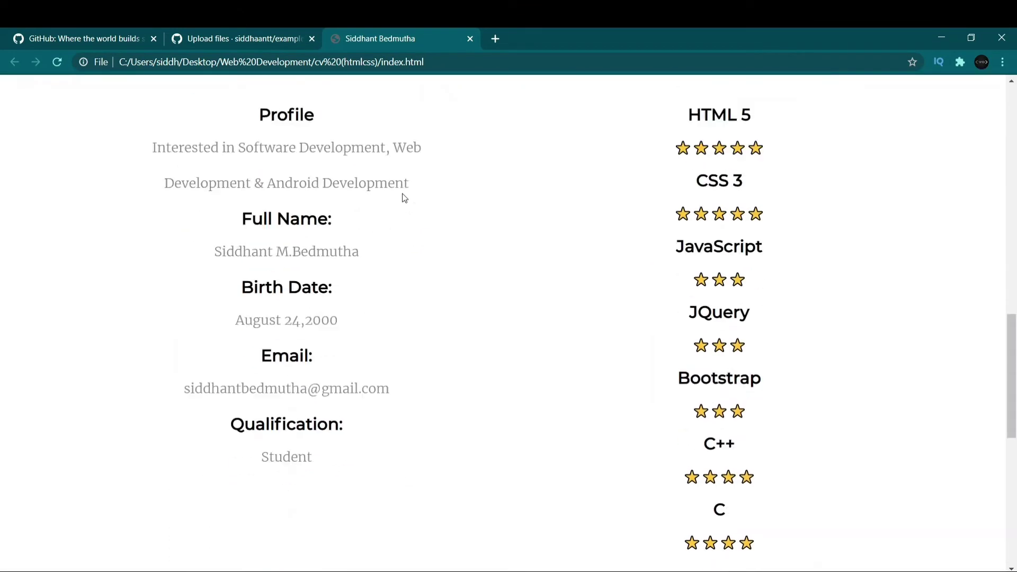
{"action": "scroll", "coordinate": [403, 193], "scroll_direction": "up", "scroll_amount": 5}
{"action": "scroll", "coordinate": [404, 197], "scroll_direction": "up", "scroll_amount": 15}
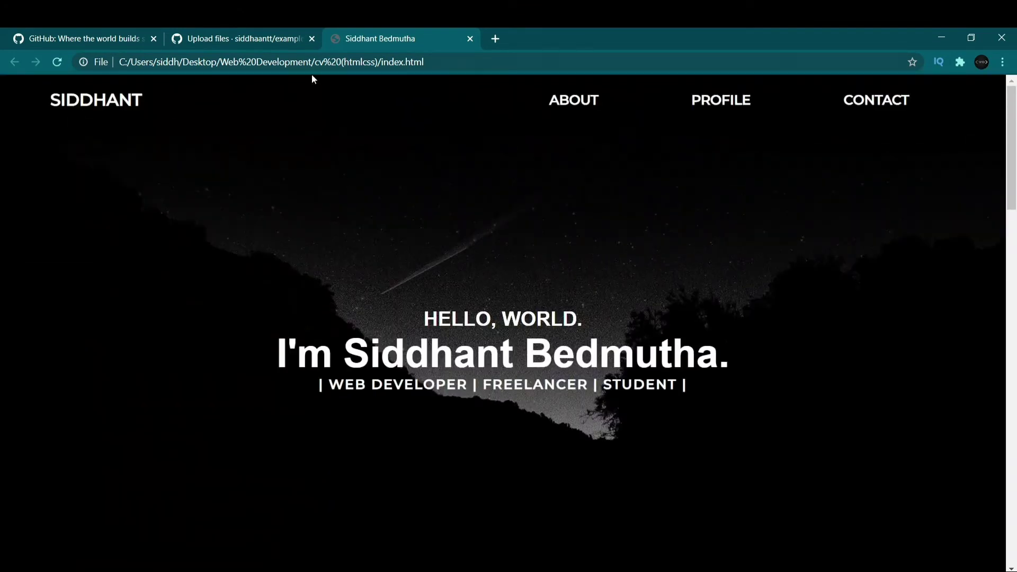
Return to the repository upload and commit the files directly to the main branch with the default commit message
{"action": "left_click", "coordinate": [291, 39]}
{"action": "scroll", "coordinate": [74, 472], "scroll_direction": "down", "scroll_amount": 2}
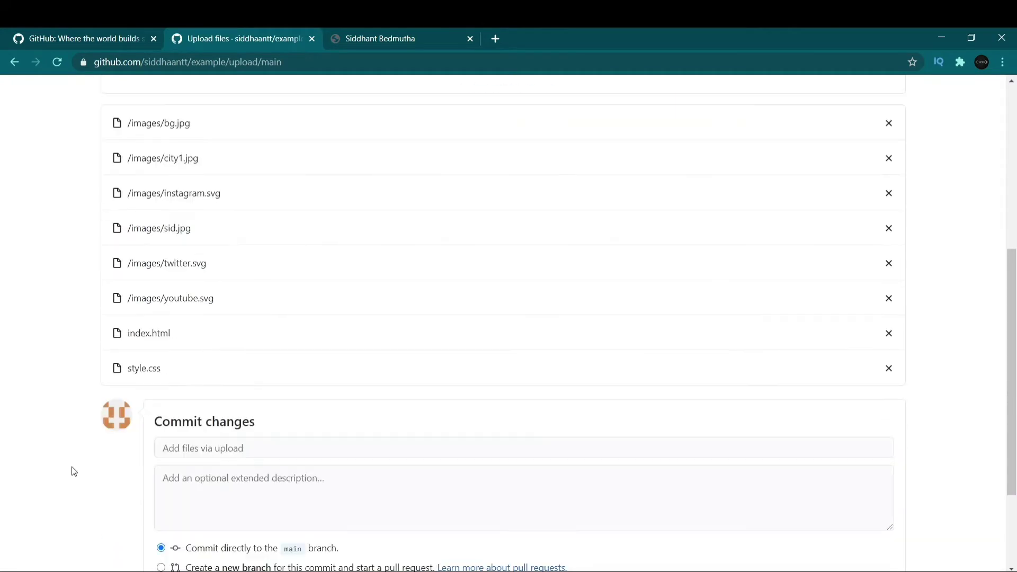
{"action": "scroll", "coordinate": [212, 281], "scroll_direction": "down", "scroll_amount": 3}
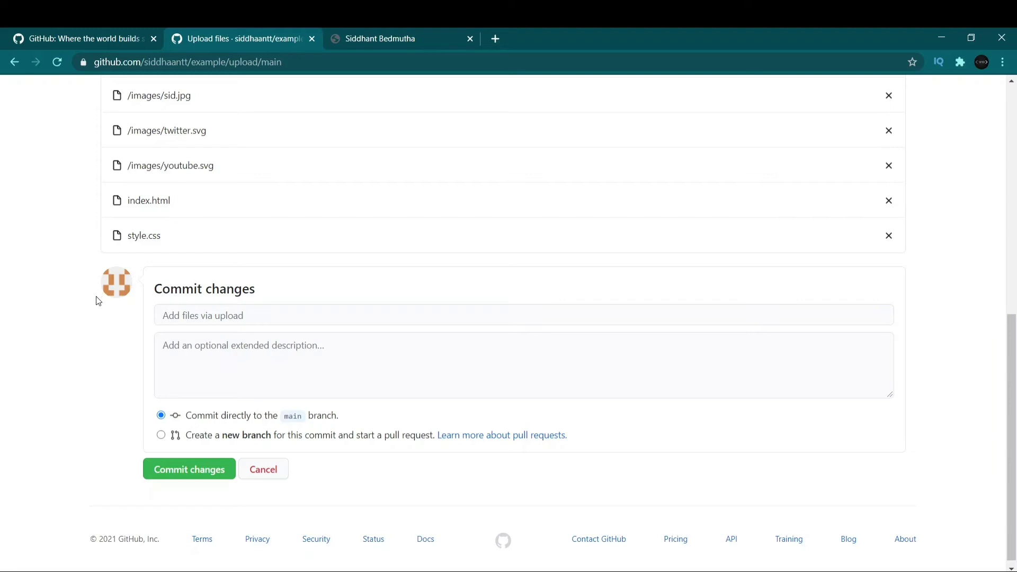
{"action": "left_click", "coordinate": [215, 315]}
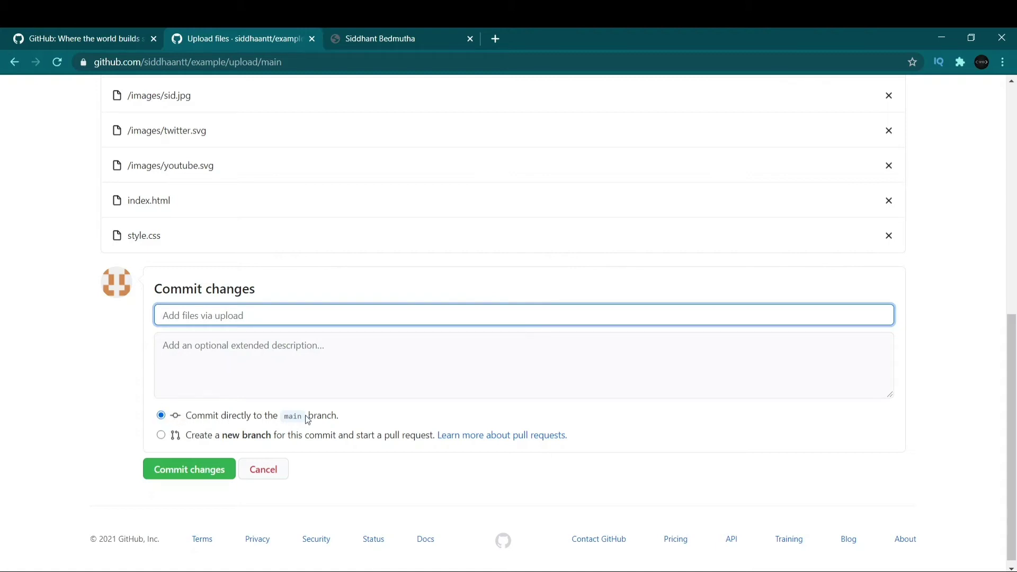
{"action": "left_click", "coordinate": [181, 420]}
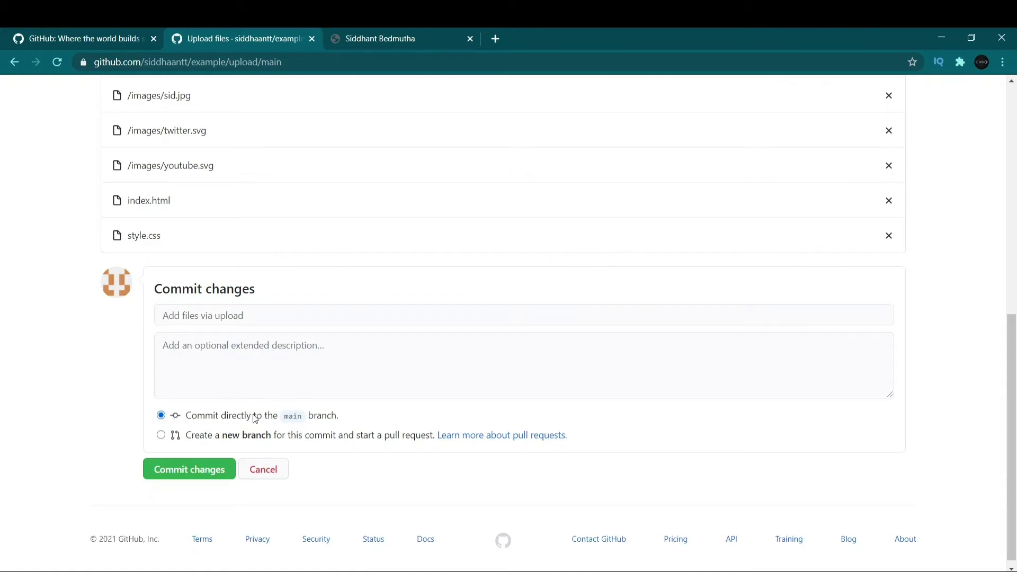
{"action": "left_click", "coordinate": [190, 471]}
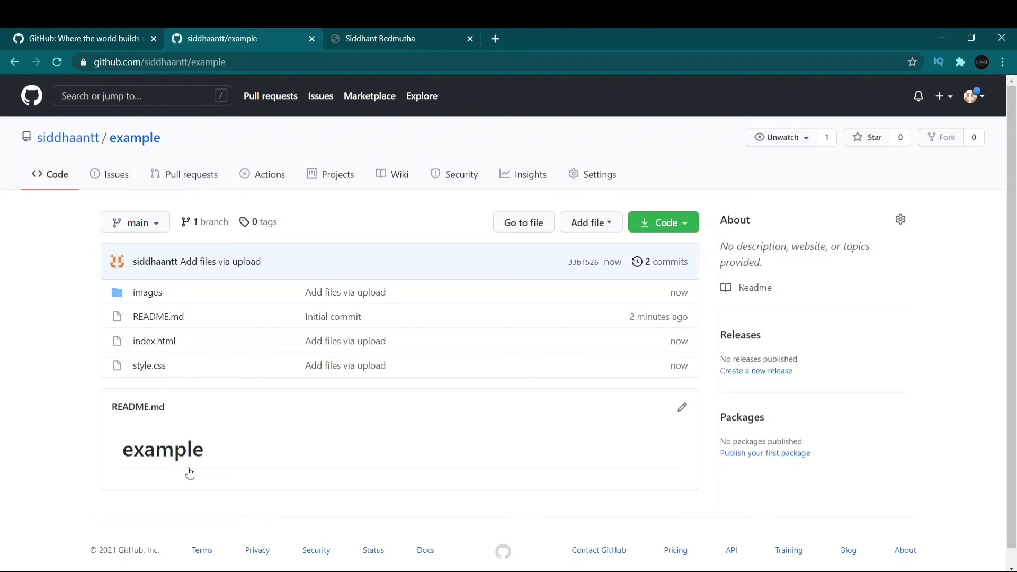
Enable GitHub Pages in the example repository's settings with the main branch and / (root) folder as the source, and save it
{"action": "left_click", "coordinate": [591, 180]}
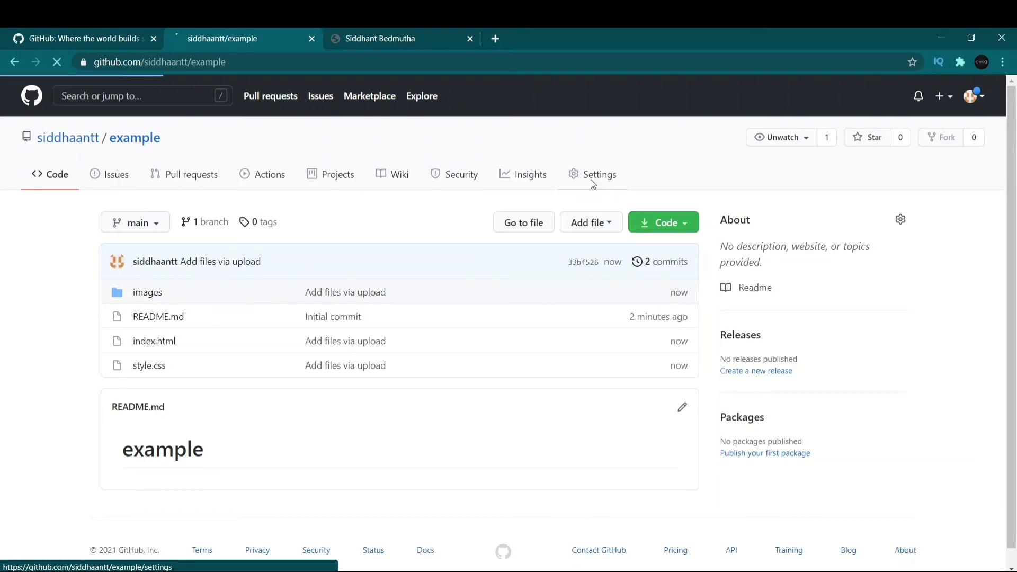
{"action": "scroll", "coordinate": [546, 249], "scroll_direction": "down", "scroll_amount": 12}
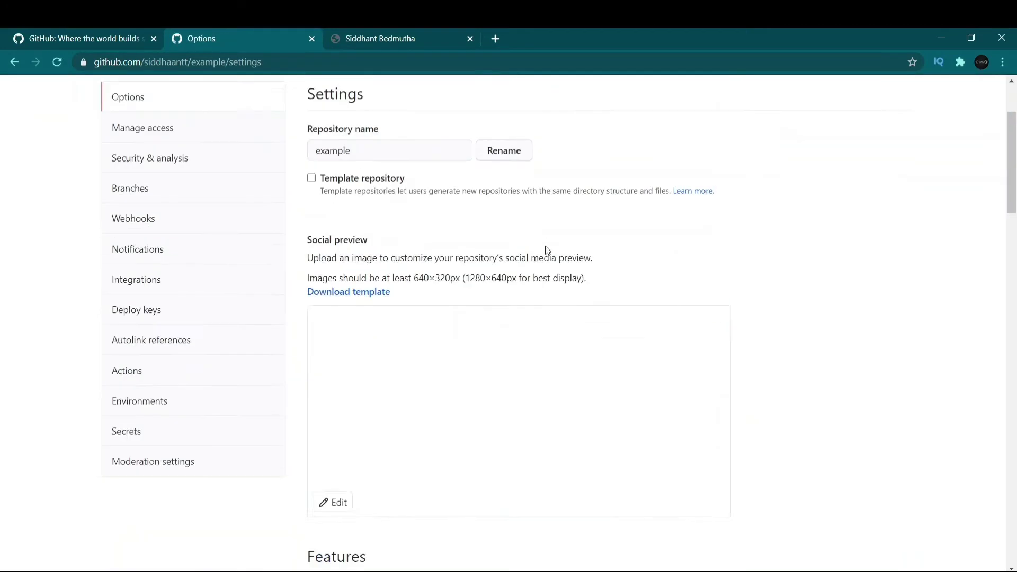
{"action": "scroll", "coordinate": [547, 251], "scroll_direction": "down", "scroll_amount": 15}
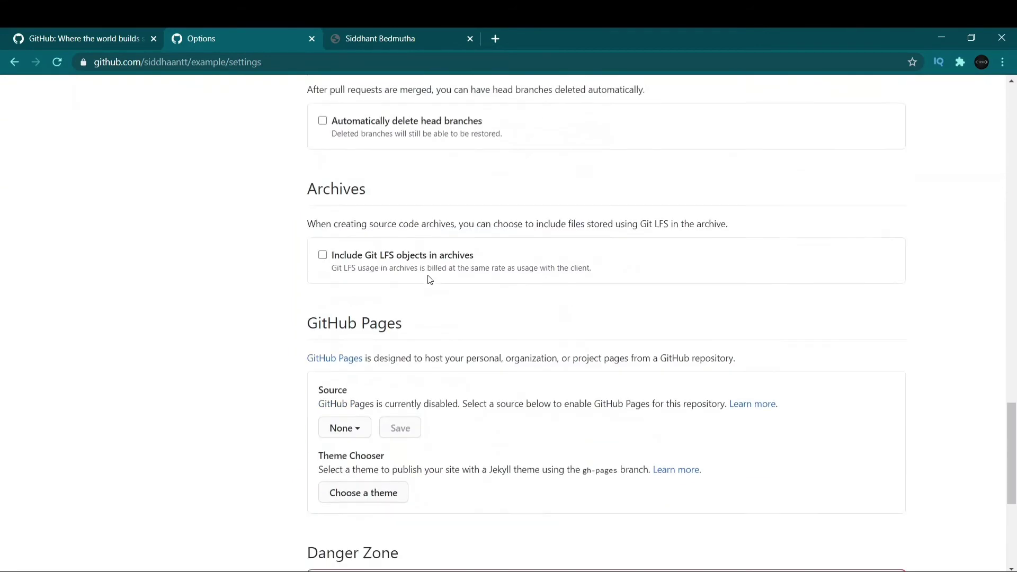
{"action": "mouse_move", "coordinate": [310, 225]}
{"action": "left_mouse_down"}
{"action": "mouse_move", "coordinate": [411, 217]}
{"action": "mouse_move", "coordinate": [406, 228]}
{"action": "mouse_move", "coordinate": [305, 222]}
{"action": "left_mouse_up"}
{"action": "left_click", "coordinate": [429, 218]}
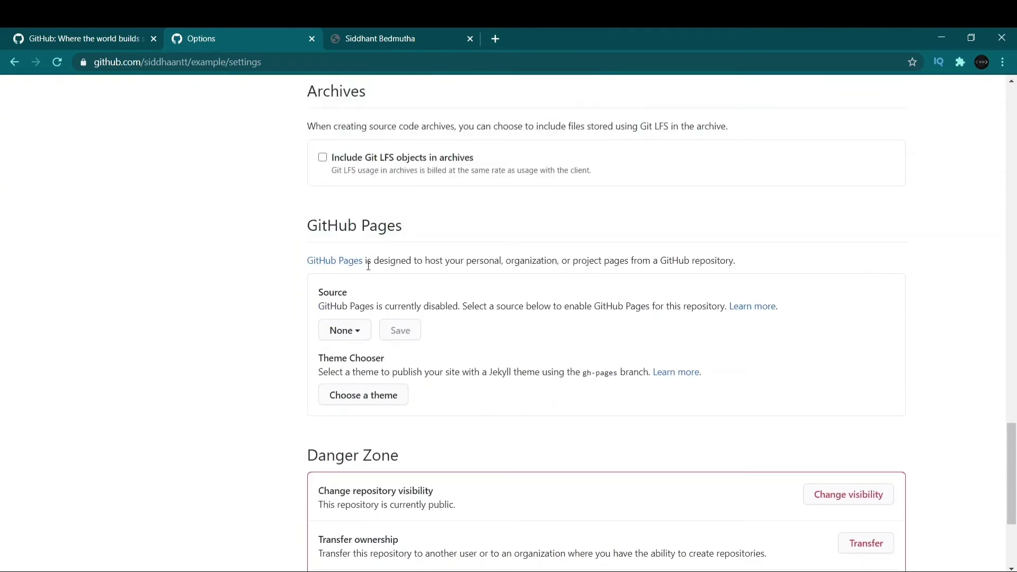
{"action": "left_click_drag", "start_coordinate": [351, 291], "coordinate": [307, 296]}
{"action": "left_click", "coordinate": [346, 330]}
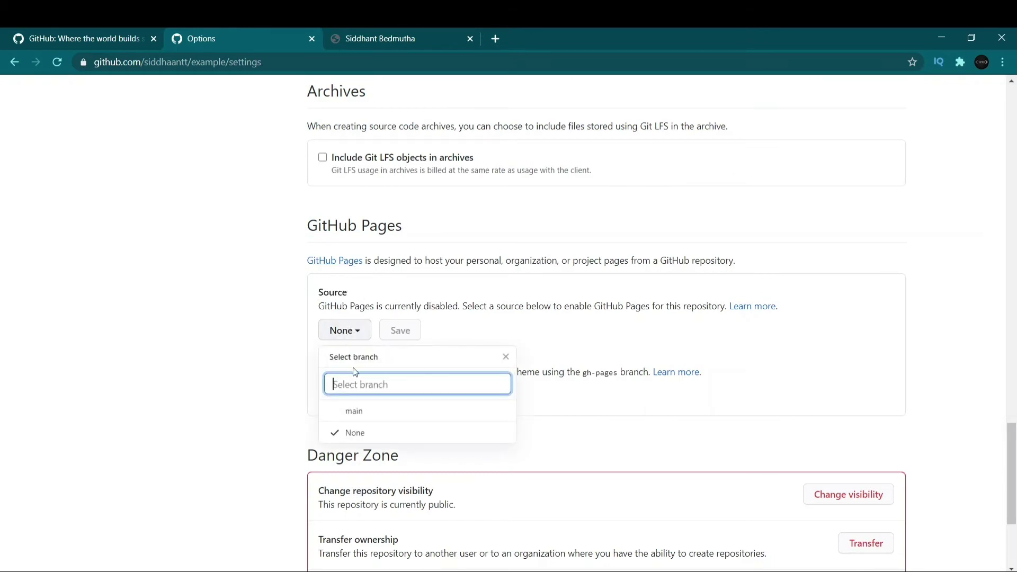
{"action": "left_click", "coordinate": [354, 412]}
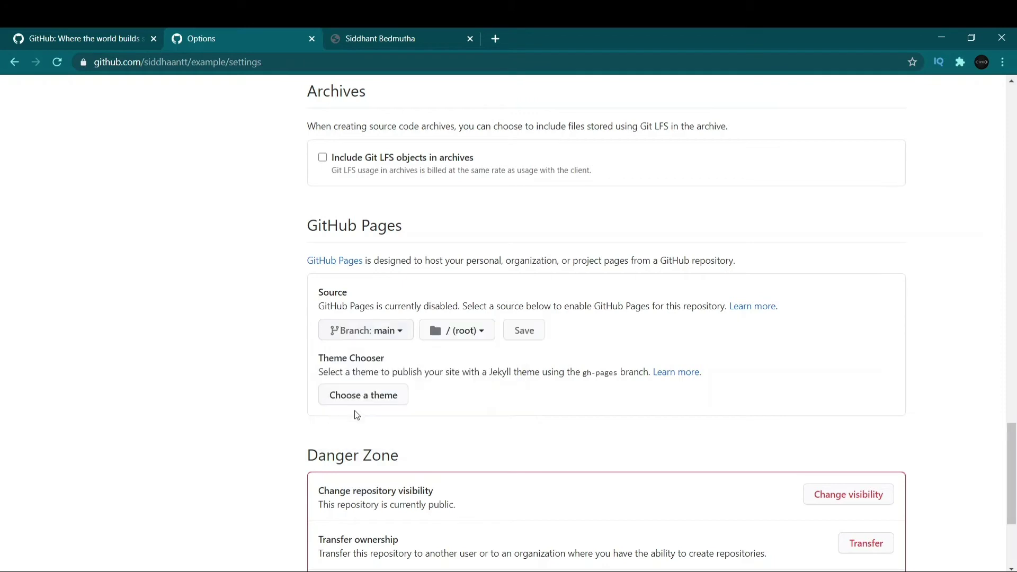
{"action": "left_click", "coordinate": [366, 331]}
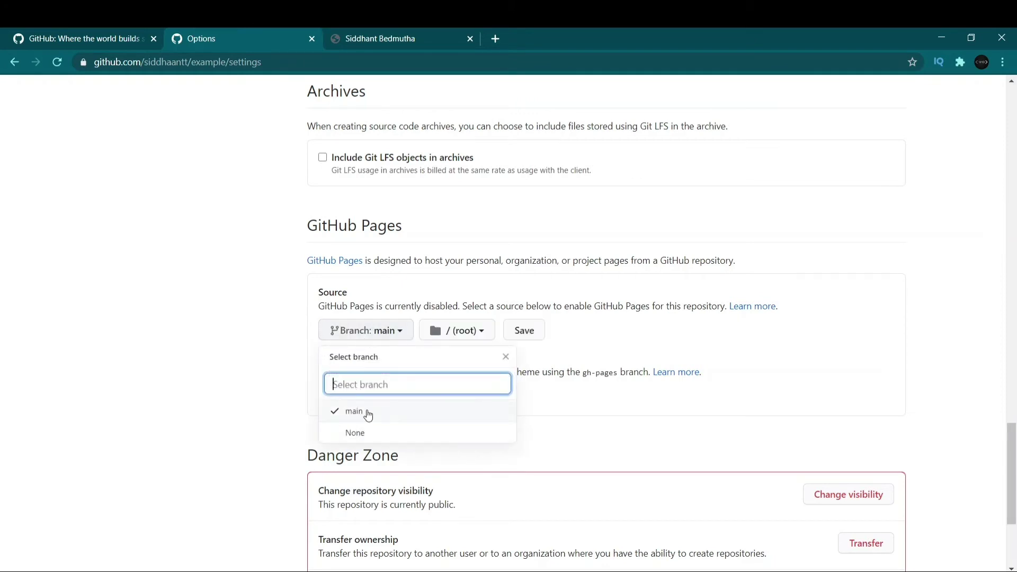
{"action": "left_click", "coordinate": [546, 354]}
{"action": "left_click", "coordinate": [533, 336]}
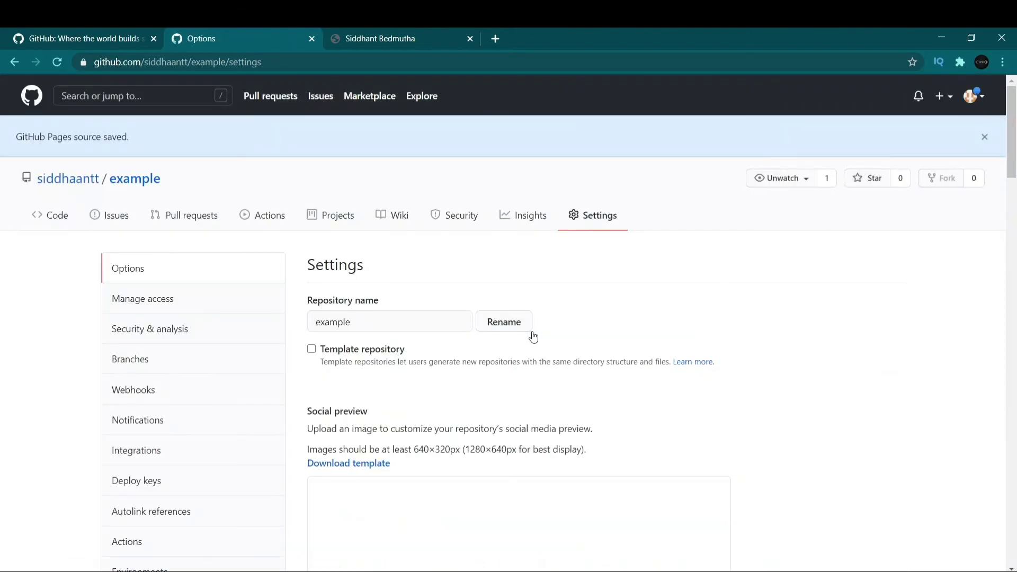
Open the published site from the link in the GitHub Pages settings and review the live portfolio page
{"action": "scroll", "coordinate": [533, 336], "scroll_direction": "down", "scroll_amount": 20}
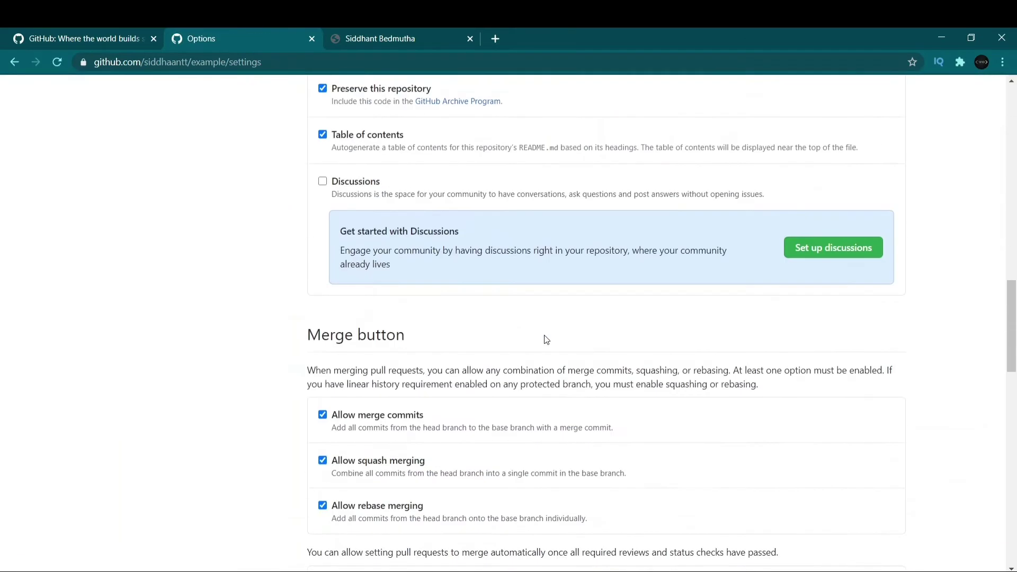
{"action": "scroll", "coordinate": [546, 335], "scroll_direction": "down", "scroll_amount": 8}
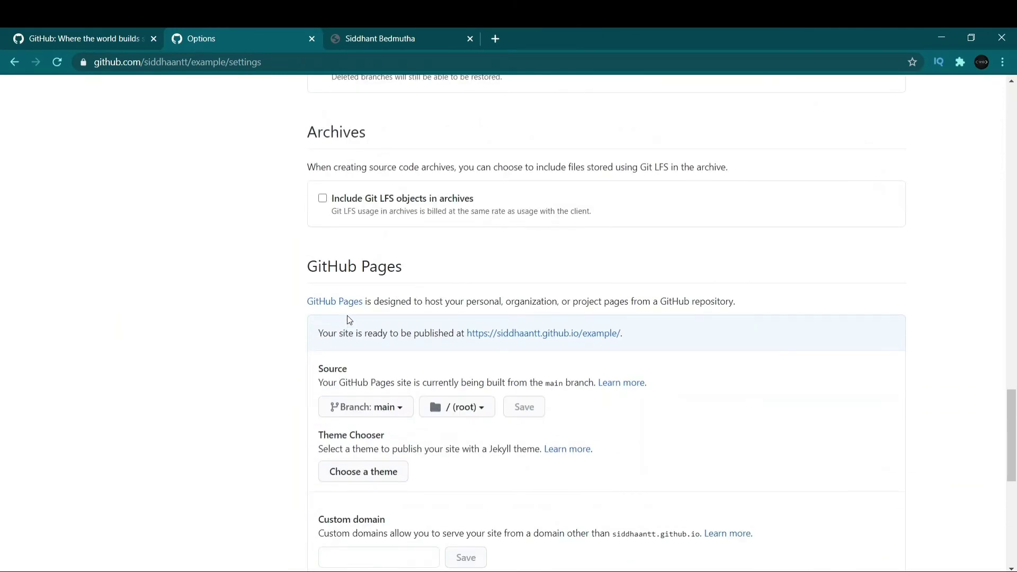
{"action": "left_click_drag", "start_coordinate": [322, 328], "coordinate": [373, 331]}
{"action": "left_click", "coordinate": [125, 238]}
{"action": "scroll", "coordinate": [125, 239], "scroll_direction": "down", "scroll_amount": 1}
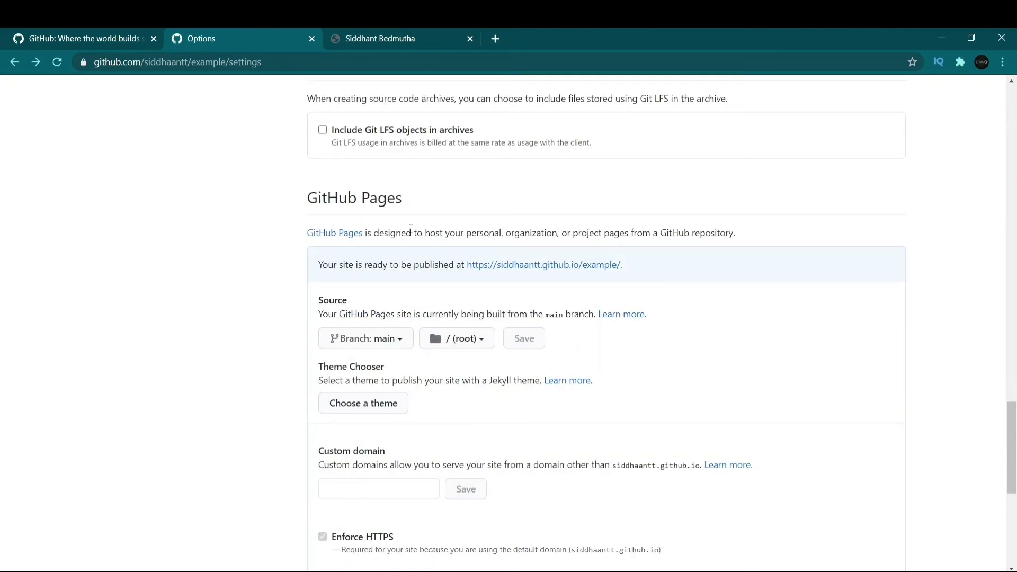
{"action": "left_click", "coordinate": [531, 269]}
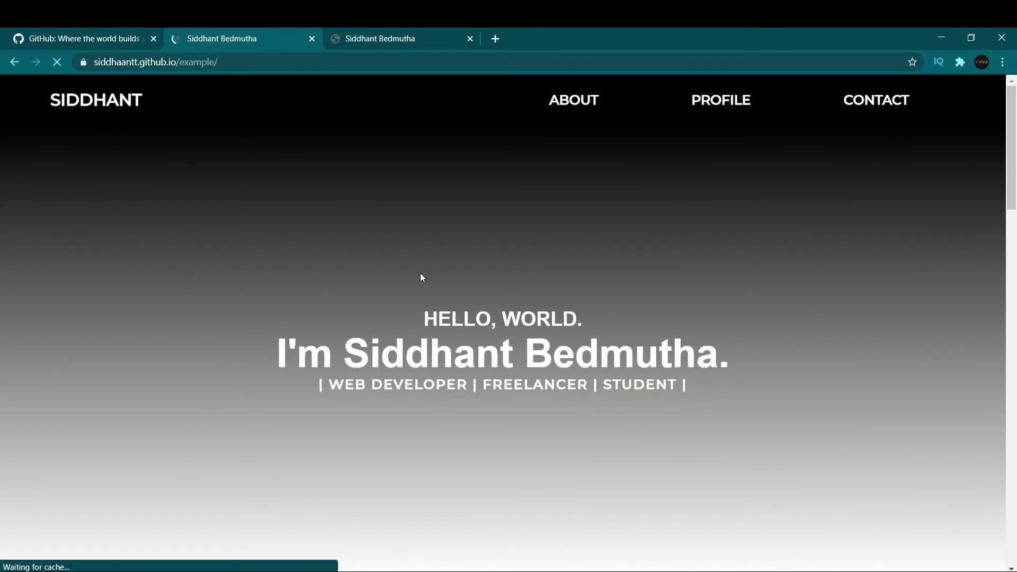
{"action": "scroll", "coordinate": [431, 327], "scroll_direction": "down", "scroll_amount": 10}
{"action": "scroll", "coordinate": [432, 326], "scroll_direction": "down", "scroll_amount": 16}
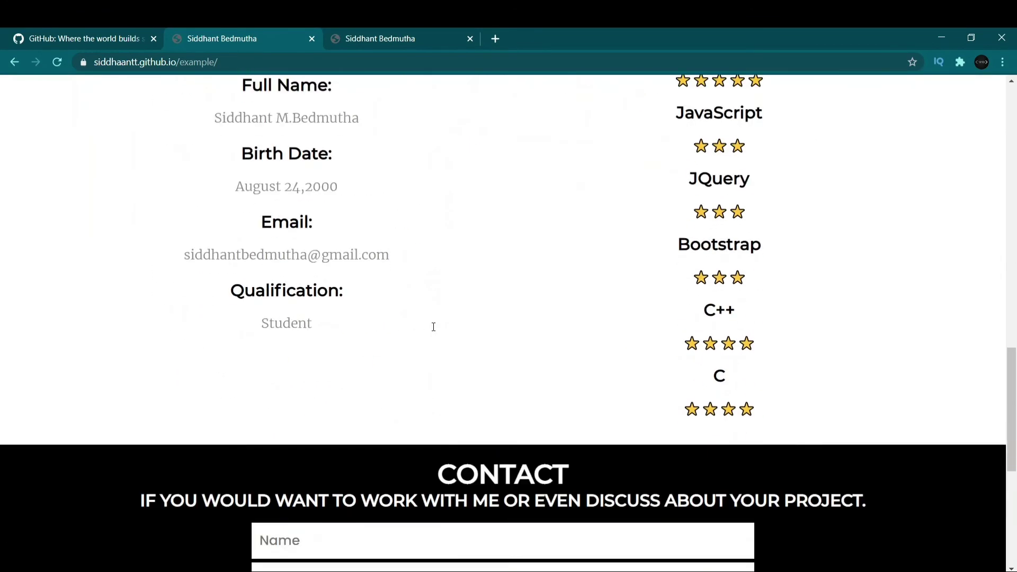
{"action": "scroll", "coordinate": [430, 318], "scroll_direction": "up", "scroll_amount": 18}
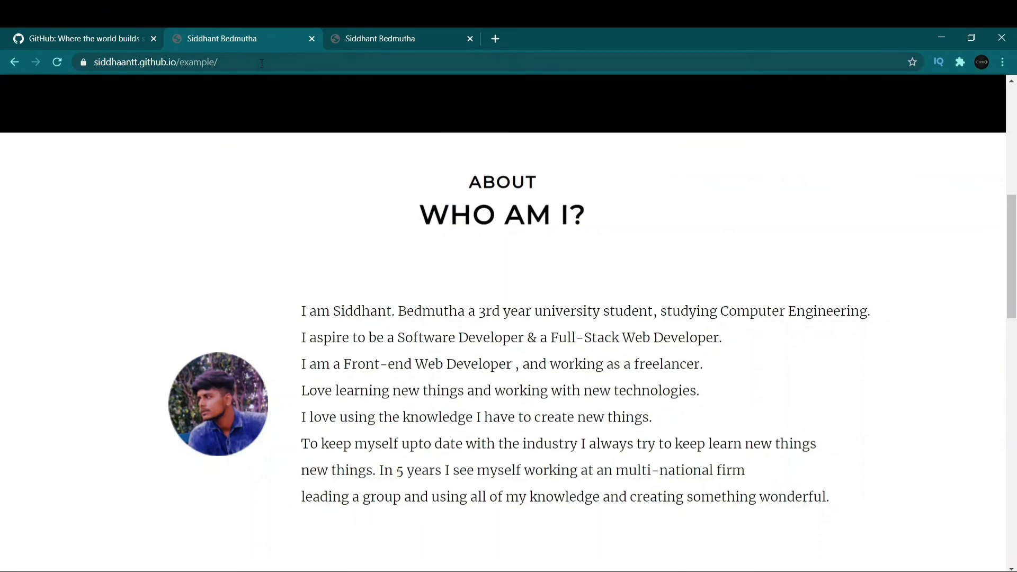
Open the published site's copied address in a new browser tab and review the page down to the contact form
{"action": "left_click", "coordinate": [262, 63]}
{"action": "key", "text": "ctrl+c"}
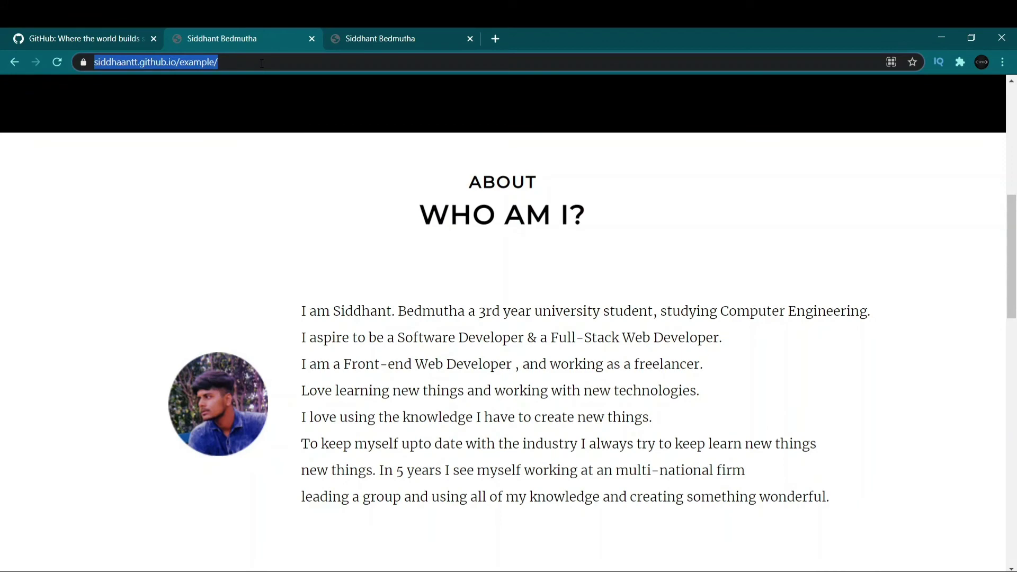
{"action": "left_click", "coordinate": [495, 39]}
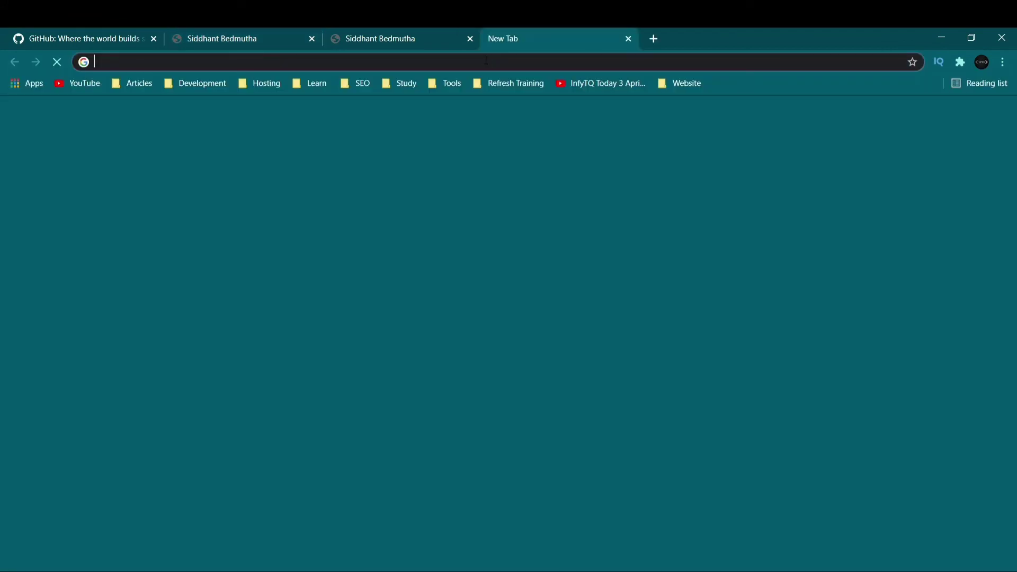
{"action": "left_click", "coordinate": [487, 60]}
{"action": "key", "text": "ctrl+v"}
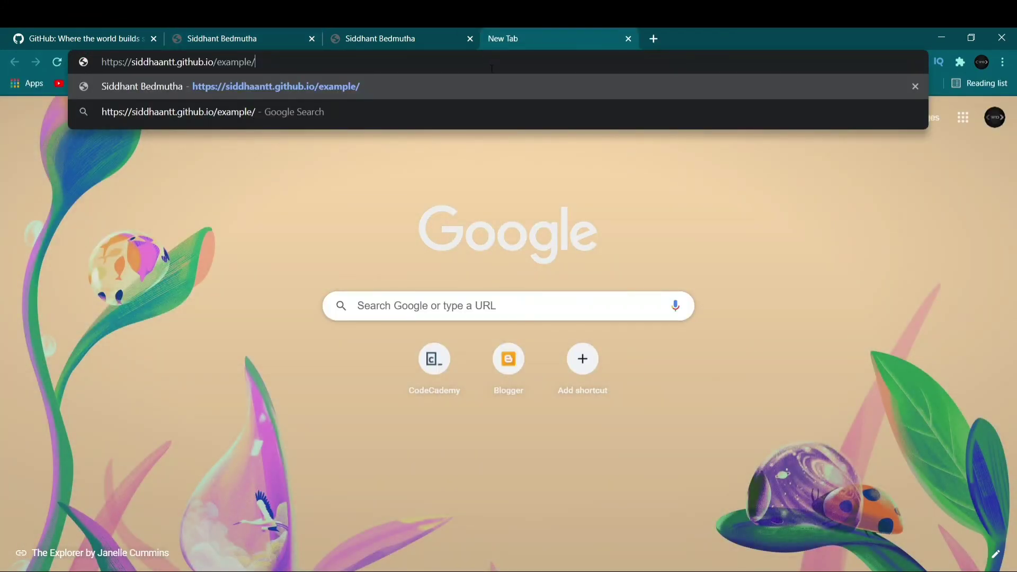
{"action": "key", "text": "Return"}
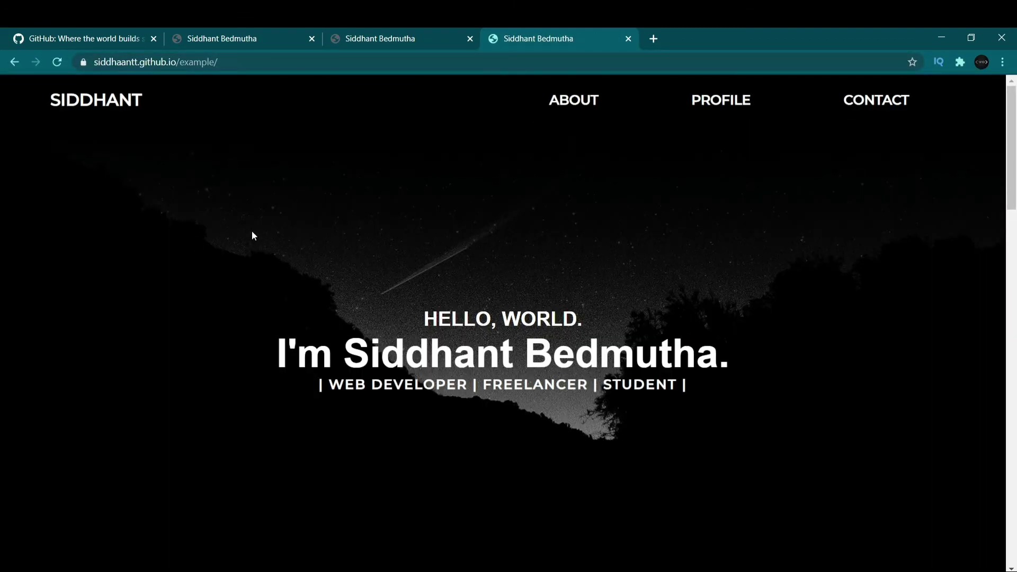
{"action": "scroll", "coordinate": [263, 214], "scroll_direction": "down", "scroll_amount": 12}
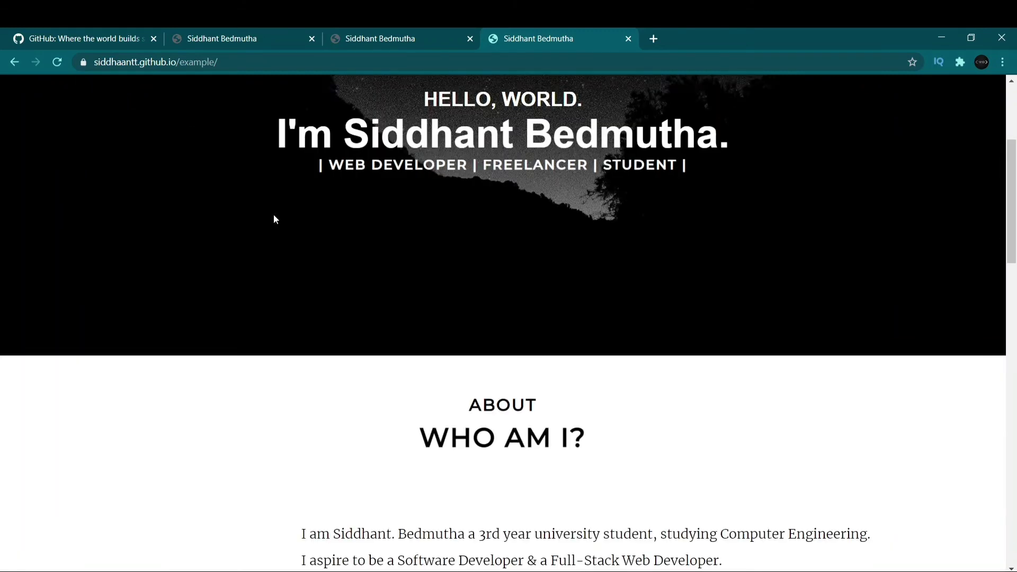
{"action": "scroll", "coordinate": [261, 235], "scroll_direction": "down", "scroll_amount": 8}
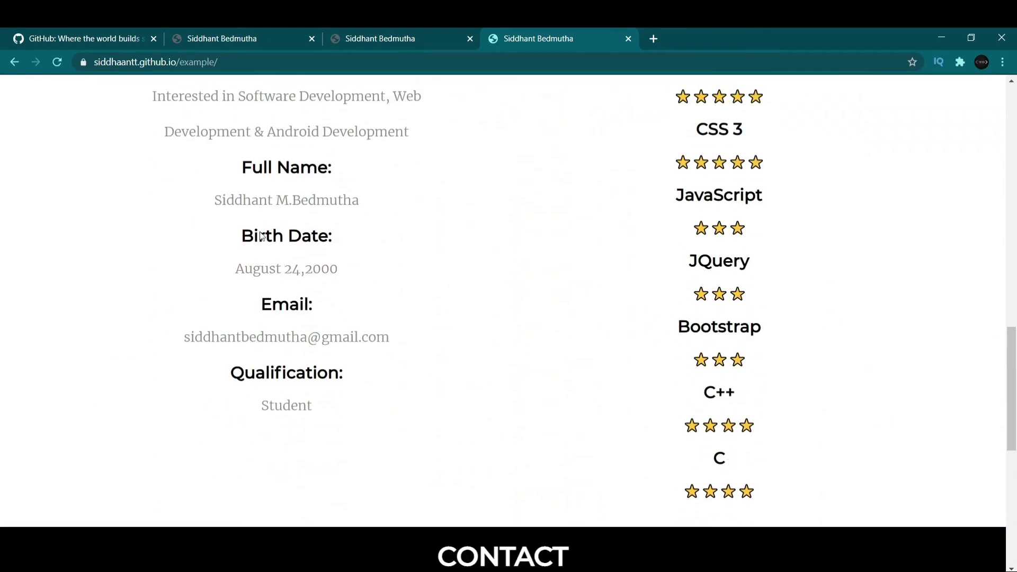
{"action": "scroll", "coordinate": [260, 235], "scroll_direction": "down", "scroll_amount": 6}
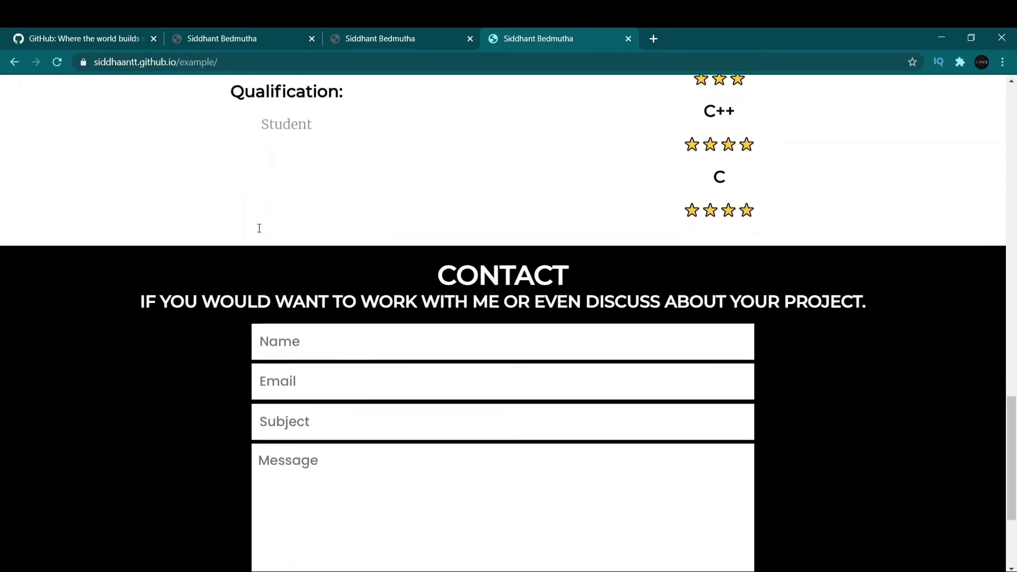
{"action": "scroll", "coordinate": [255, 231], "scroll_direction": "up", "scroll_amount": 18}
{"action": "scroll", "coordinate": [256, 231], "scroll_direction": "up", "scroll_amount": 7}
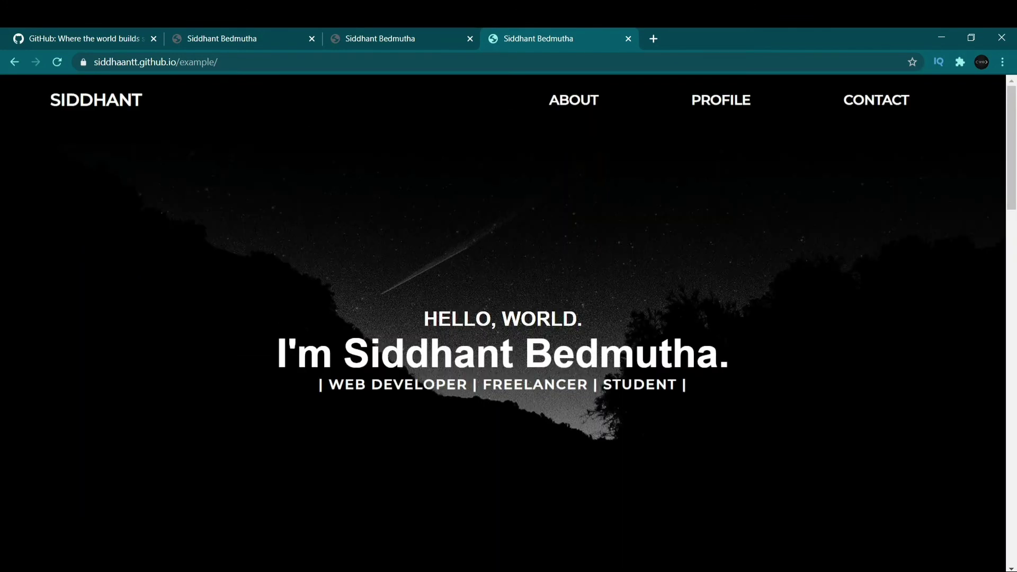
Go back from the first published site view to the beginning of the example repository's settings page
{"action": "left_click", "coordinate": [232, 32]}
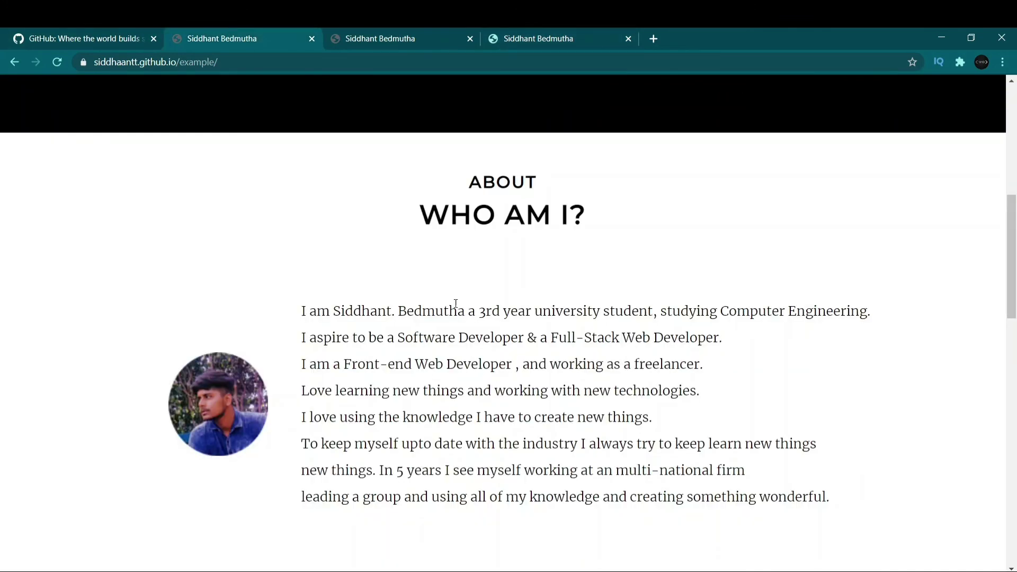
{"action": "scroll", "coordinate": [318, 212], "scroll_direction": "up", "scroll_amount": 7}
{"action": "left_click", "coordinate": [13, 62]}
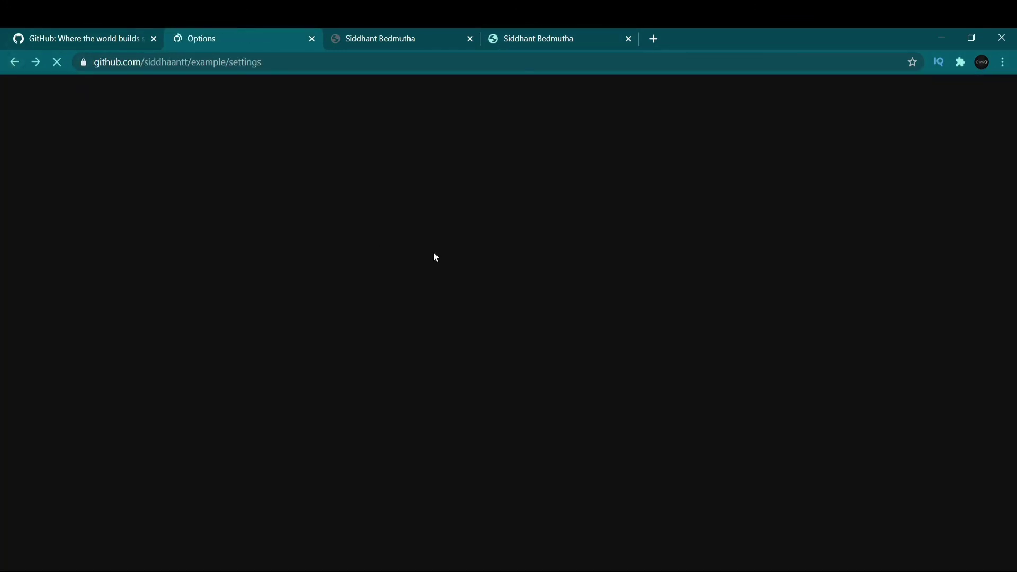
{"action": "scroll", "coordinate": [333, 248], "scroll_direction": "up", "scroll_amount": 15}
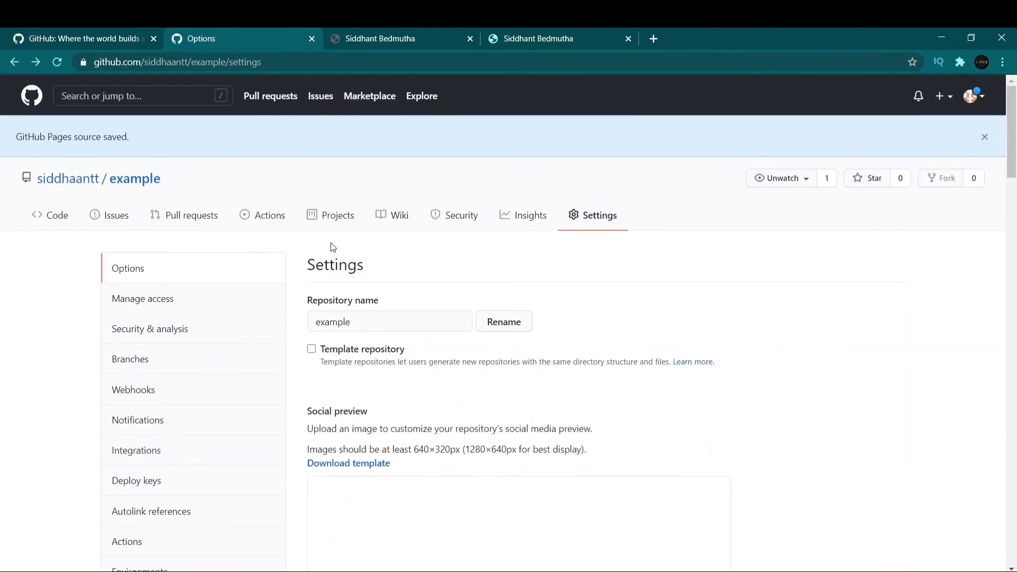